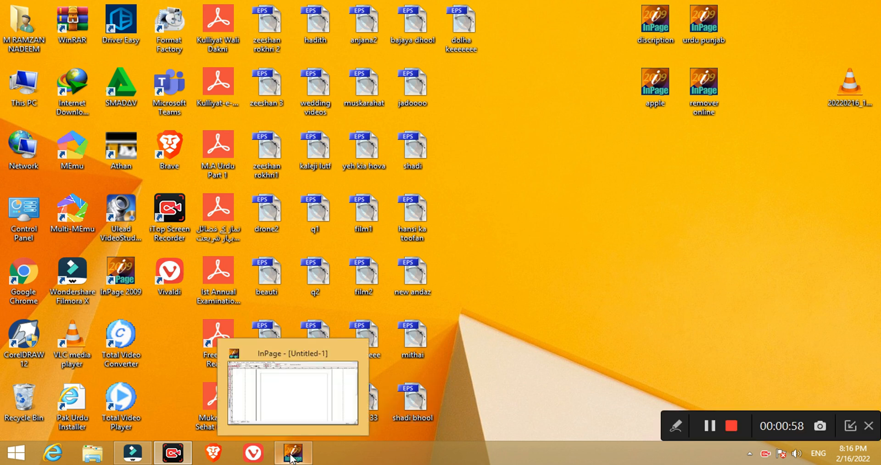
Switch to the untitled InPage document and set the text to Noori Nastaliq at 48pt.
{"action": "left_click", "coordinate": [291, 456]}
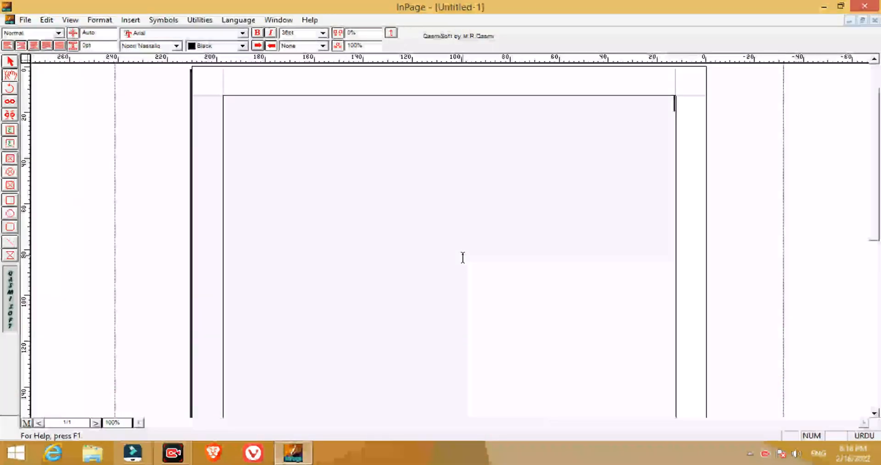
{"action": "left_click", "coordinate": [176, 46]}
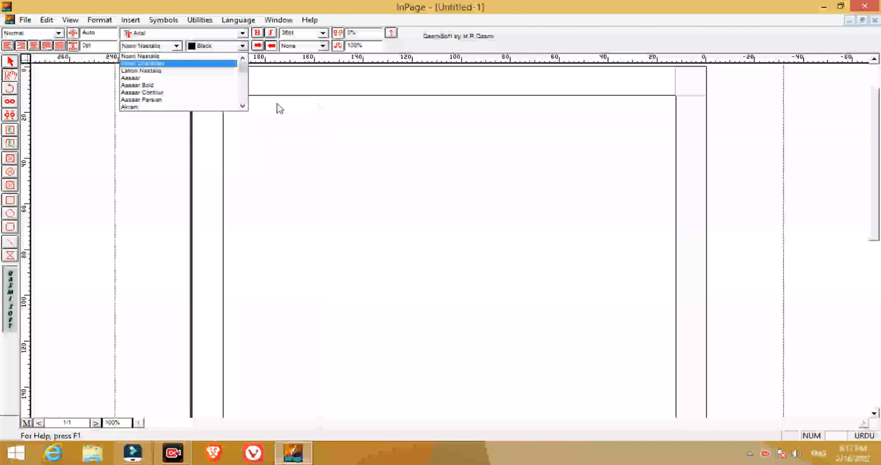
{"action": "left_click", "coordinate": [183, 61]}
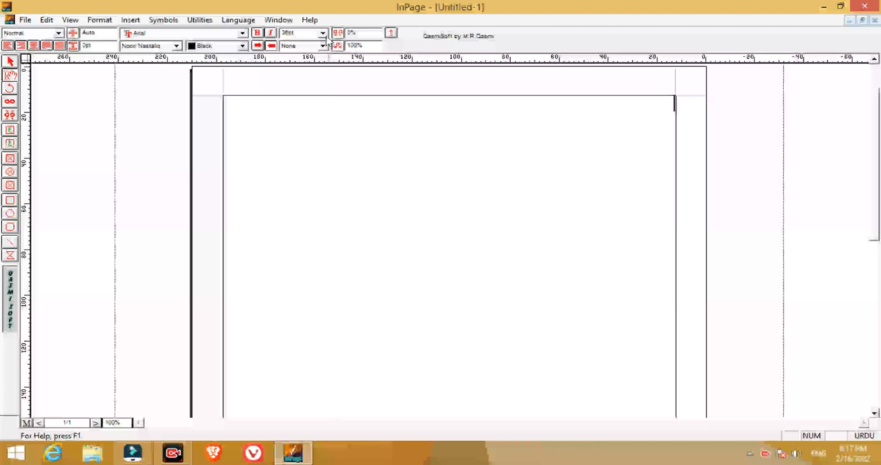
{"action": "left_click", "coordinate": [324, 34]}
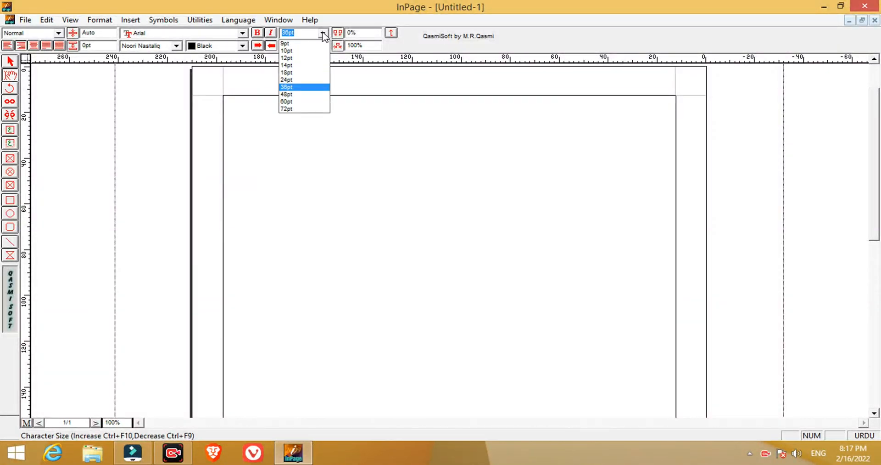
{"action": "left_click", "coordinate": [307, 94]}
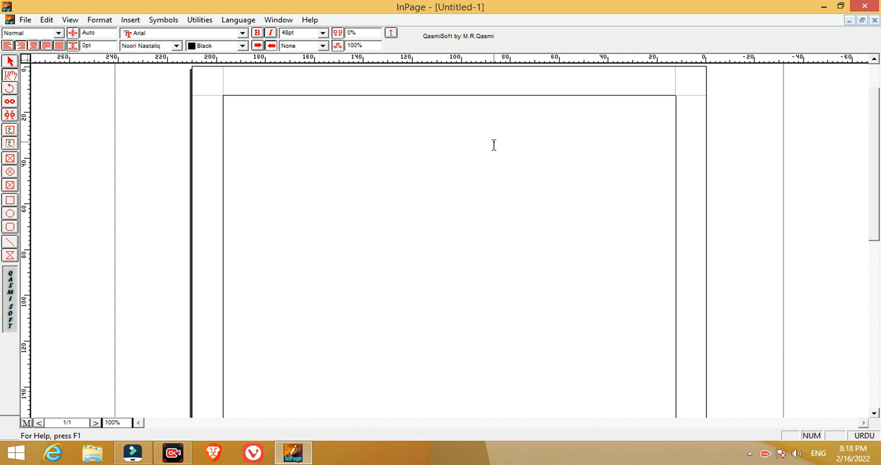
{"action": "type", "text": "ق"}
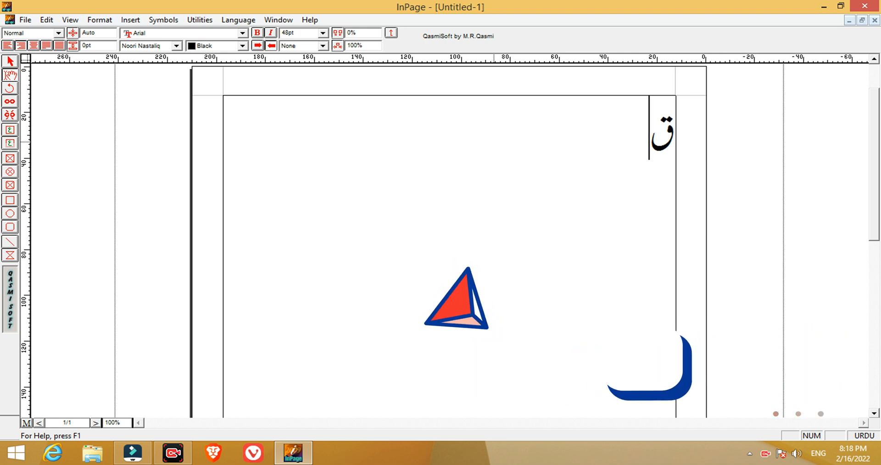
{"action": "type", "text": "گ"}
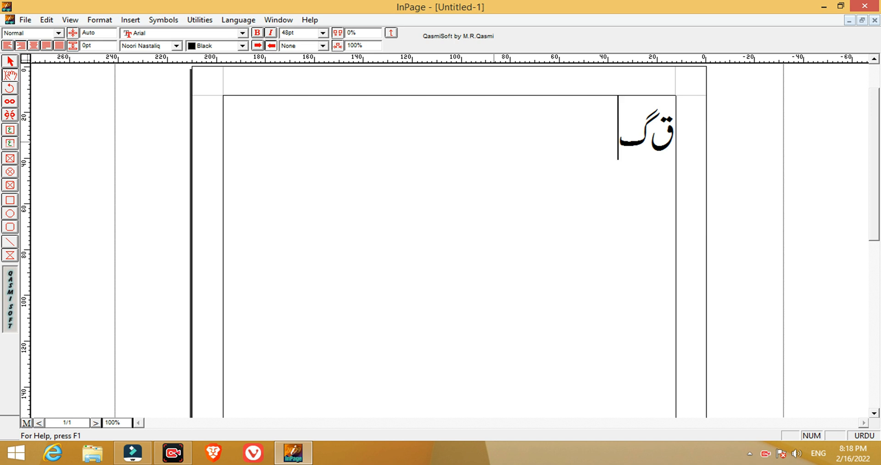
{"action": "key", "text": "BackSpace"}
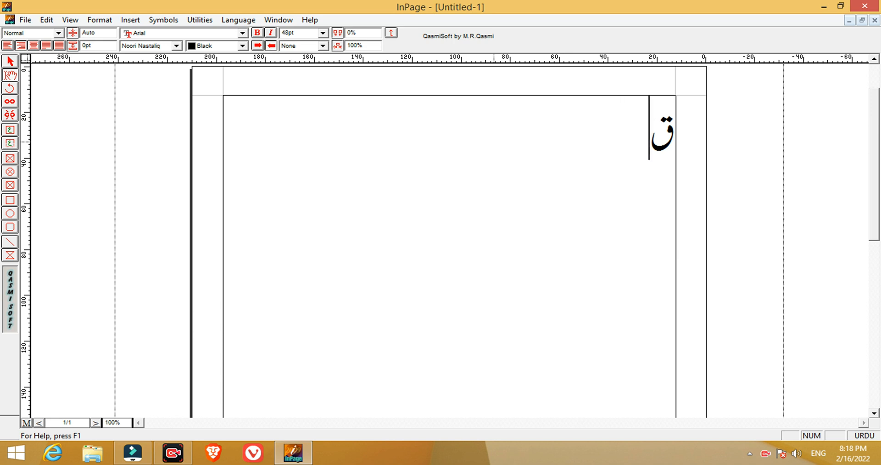
{"action": "key", "text": "BackSpace"}
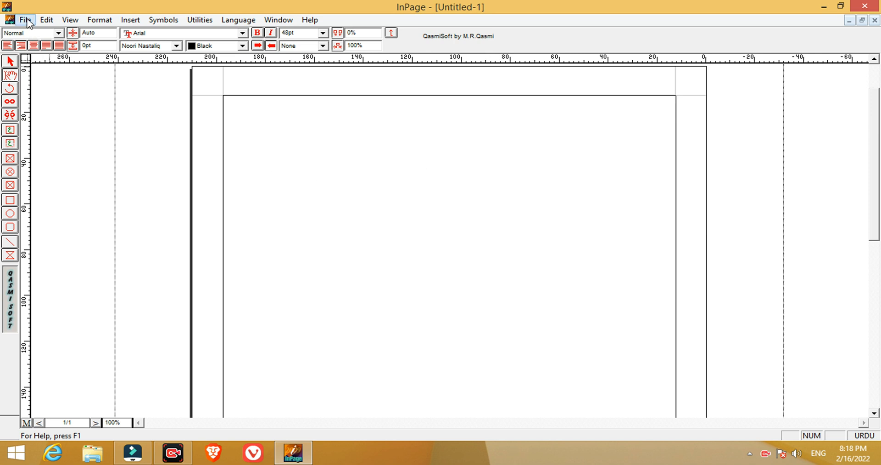
Set the keyboard layout to Phonetic in the keyboard preferences.
{"action": "left_click", "coordinate": [47, 20]}
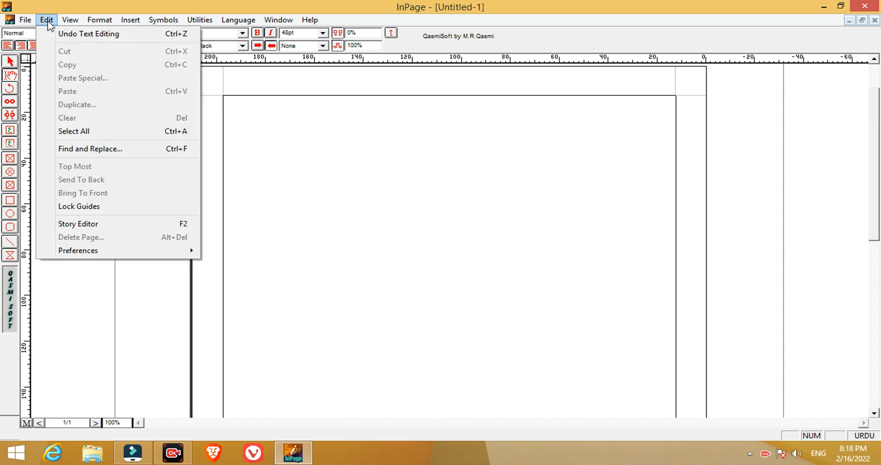
{"action": "mouse_move", "coordinate": [95, 252]}
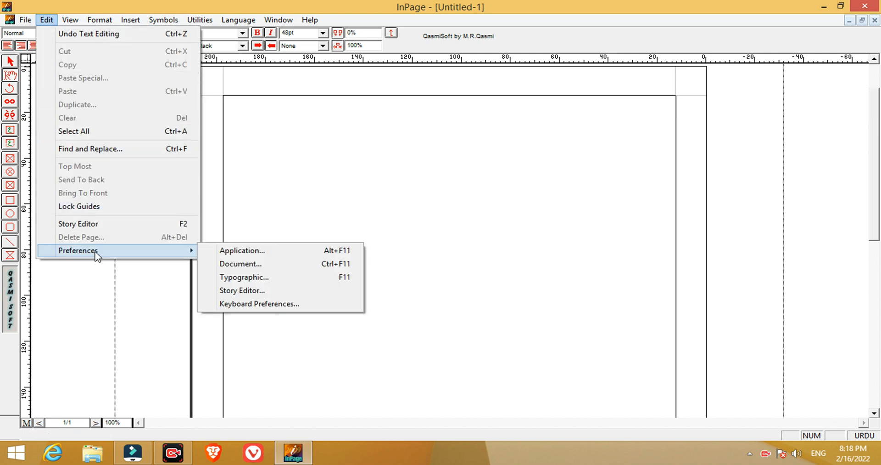
{"action": "left_click", "coordinate": [260, 304]}
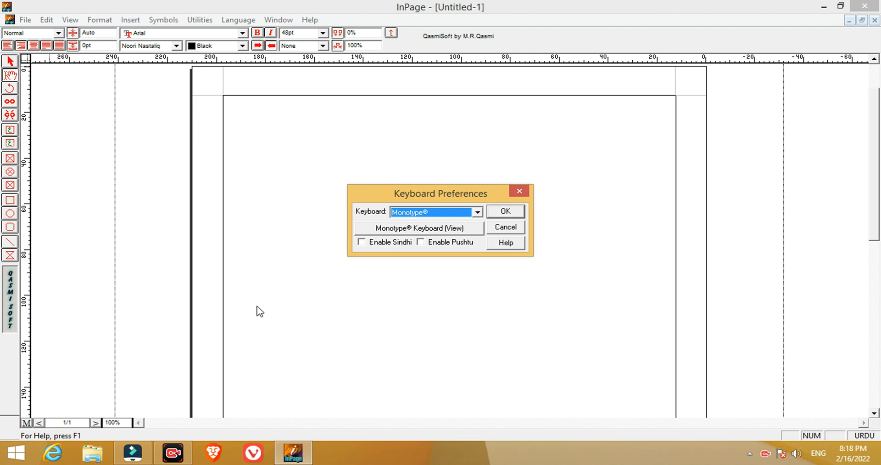
{"action": "left_click", "coordinate": [477, 213]}
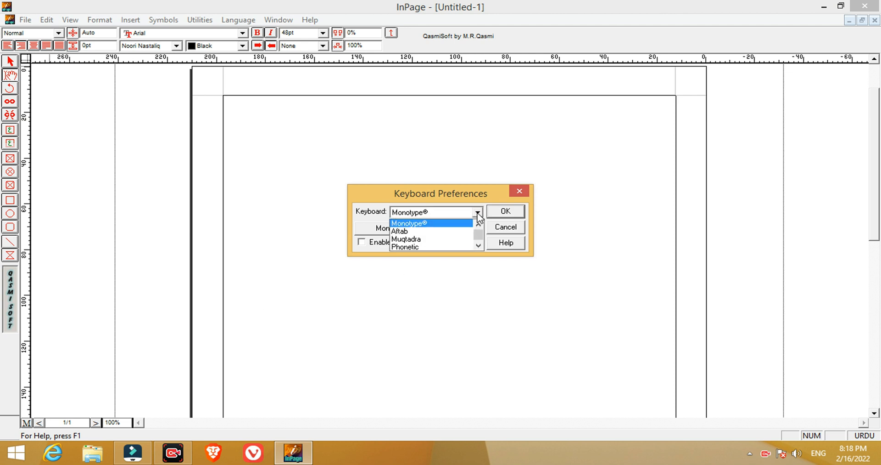
{"action": "left_click", "coordinate": [430, 246]}
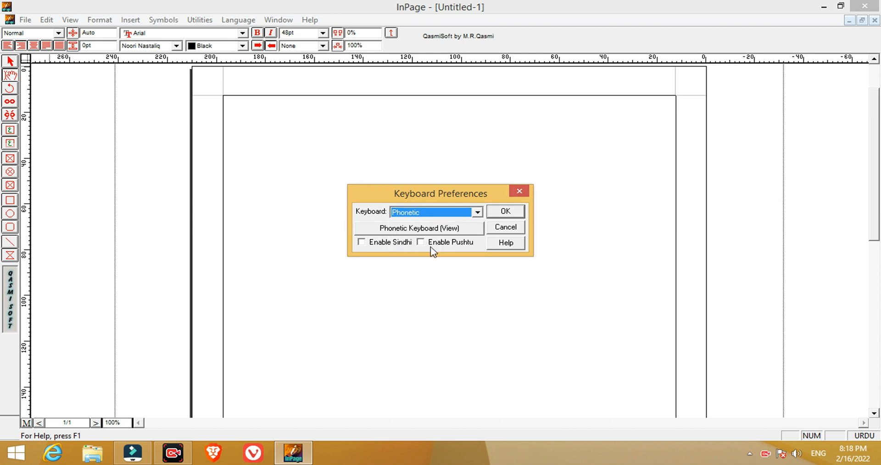
{"action": "left_click", "coordinate": [504, 211]}
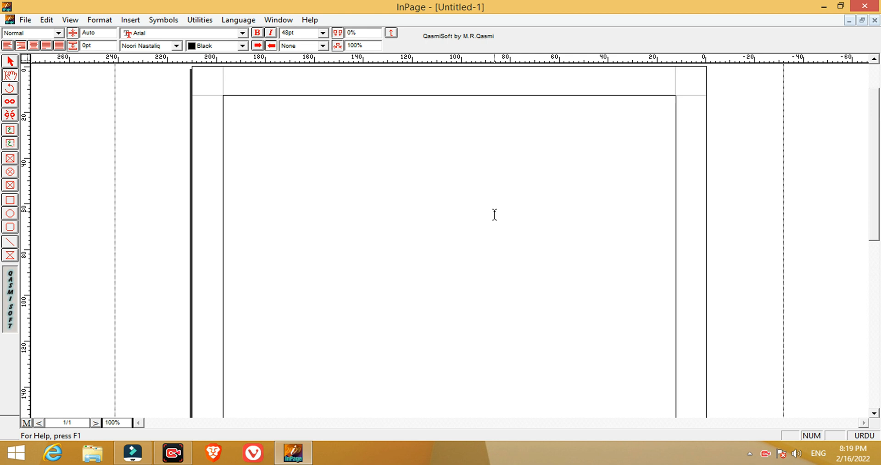
Enter the first Urdu letters ا ب پ ت ٹ ث at the start of the empty page.
{"action": "type", "text": "ا"}
{"action": "type", "text": "ب"}
{"action": "type", "text": "پ"}
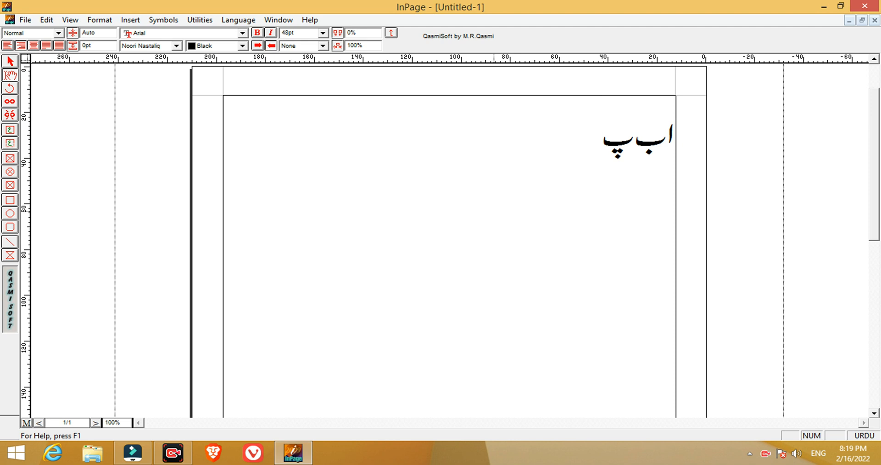
{"action": "type", "text": "ت"}
{"action": "type", "text": "ٹ"}
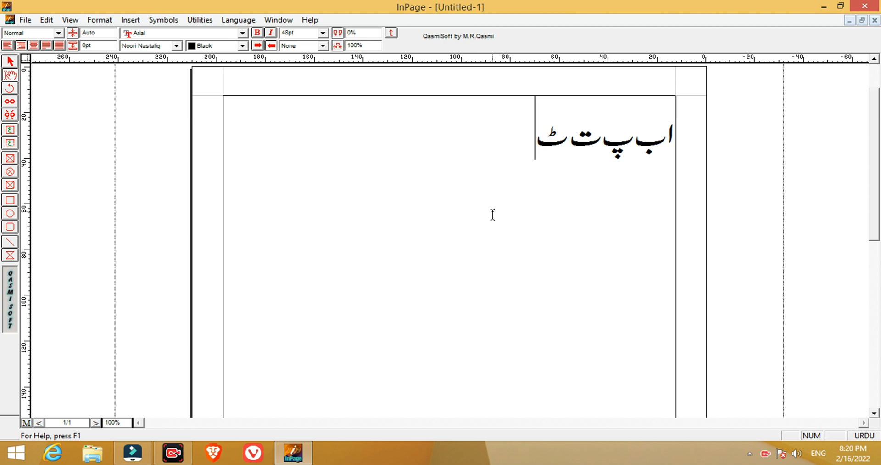
{"action": "type", "text": "چ"}
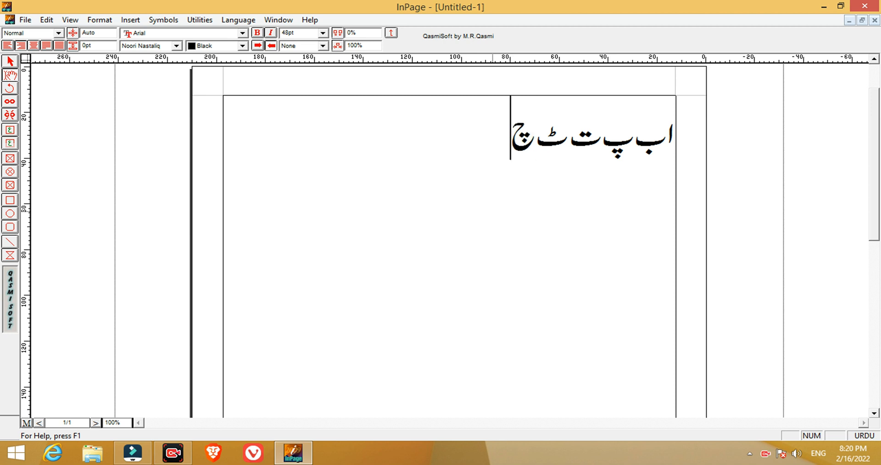
{"action": "key", "text": "BackSpace"}
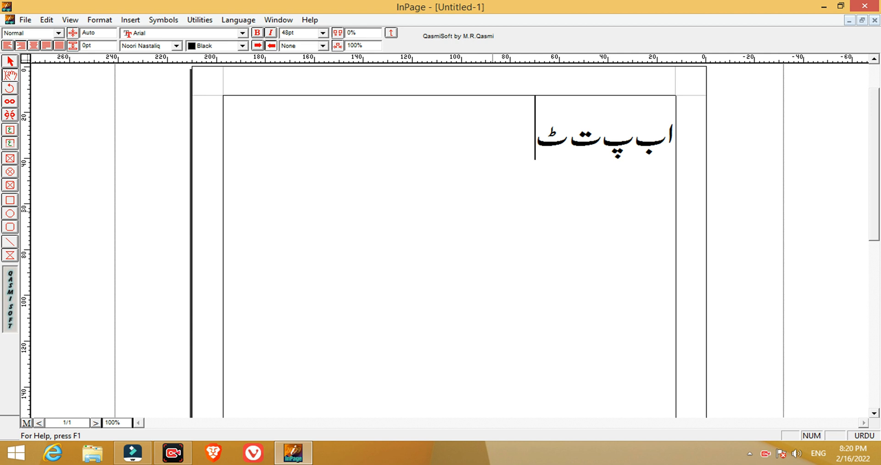
{"action": "type", "text": "ث"}
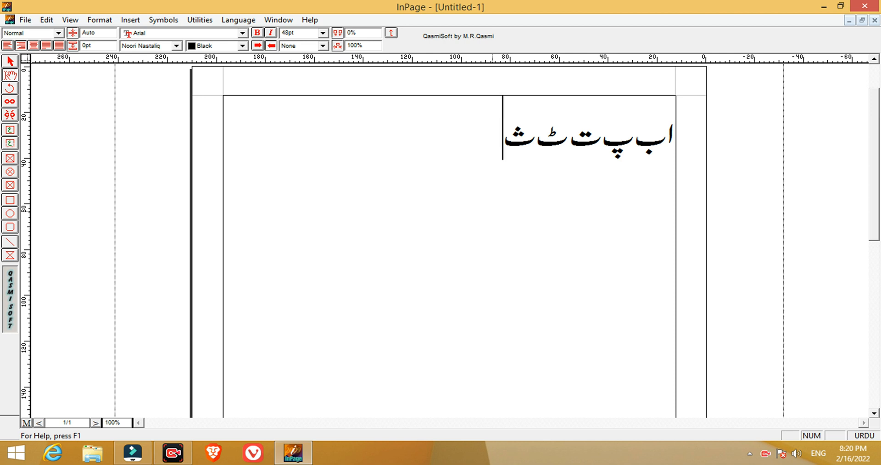
Continue the alphabet line with the letters ج چ ح خ, removing any mistyped letters.
{"action": "type", "text": "ج"}
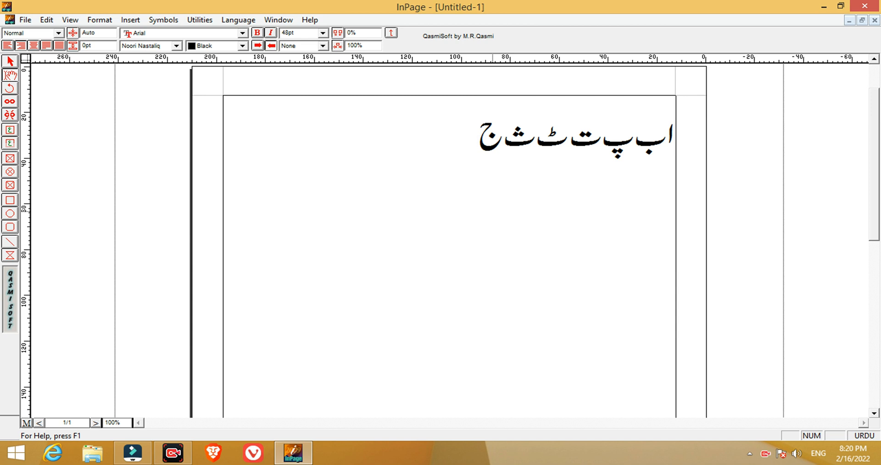
{"action": "type", "text": "چ"}
{"action": "type", "text": "ھ"}
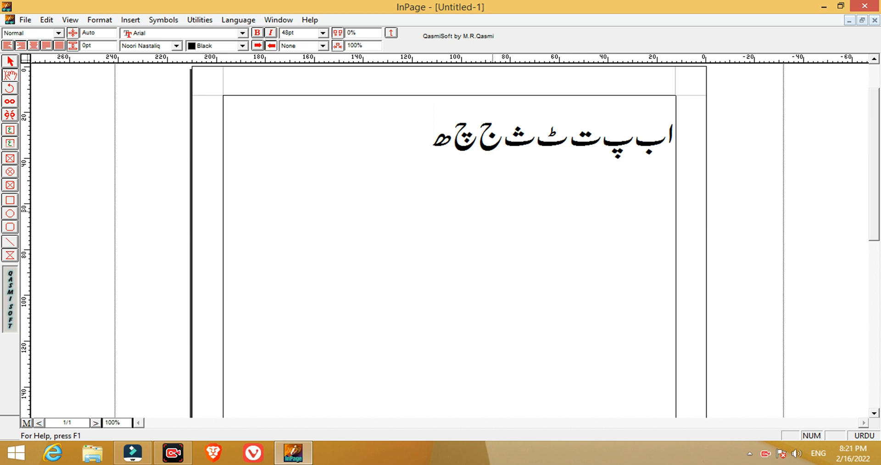
{"action": "key", "text": "BackSpace"}
{"action": "type", "text": "ح"}
{"action": "type", "text": "ک"}
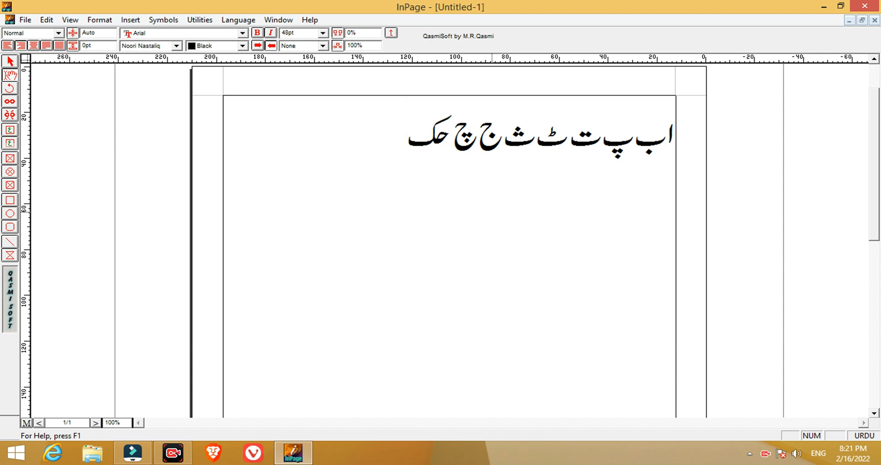
{"action": "key", "text": "BackSpace"}
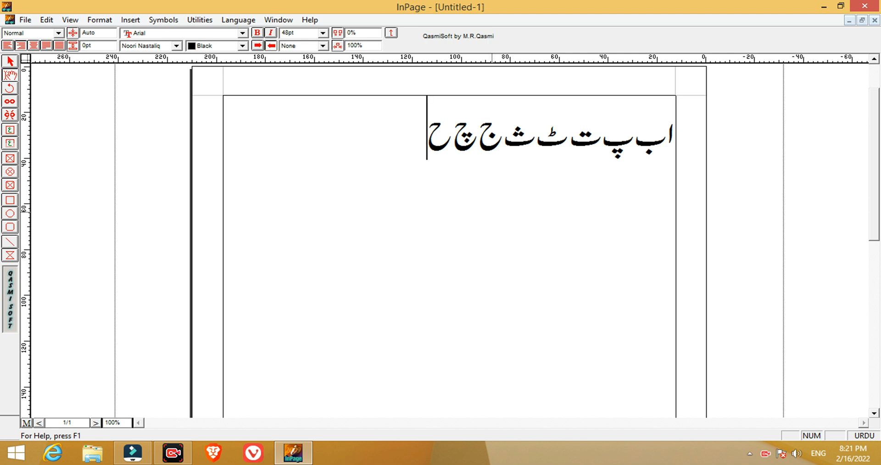
{"action": "type", "text": "خ"}
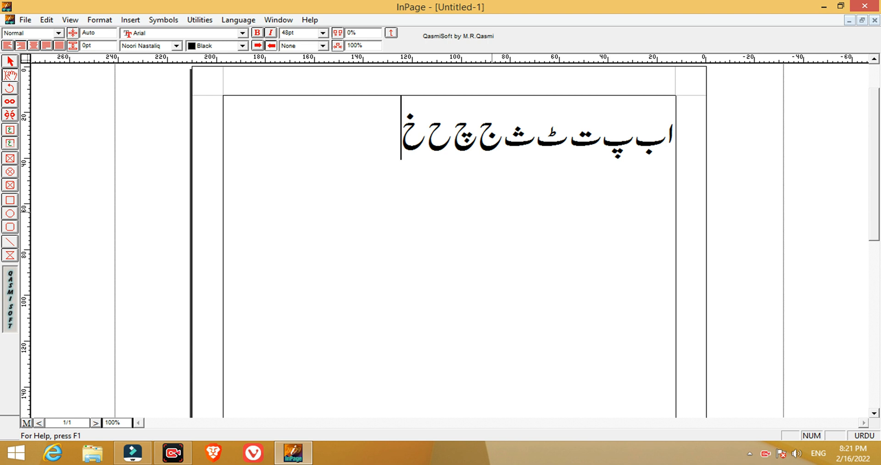
Add the letters د ڈ ذ after خ on the alphabet line.
{"action": "type", "text": "د"}
{"action": "type", "text": "ڈ"}
{"action": "type", "text": "ذ"}
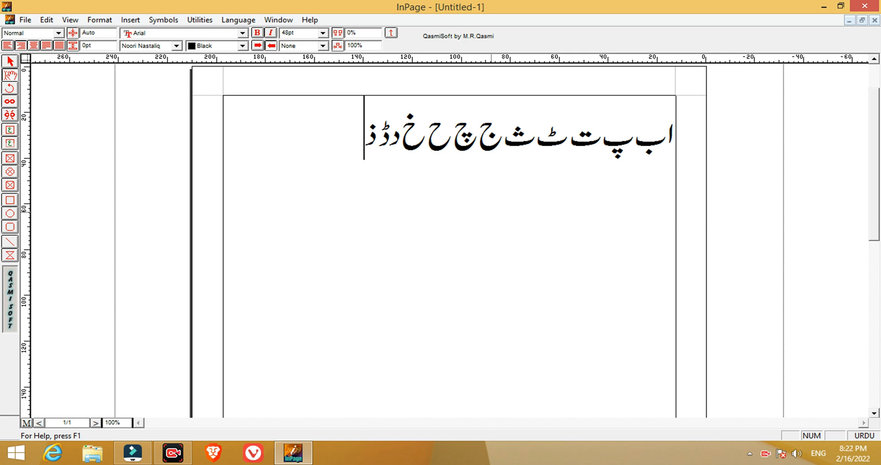
Add the letters ر ڑ ژ ز after ذ on the alphabet line, removing any mistyped letters.
{"action": "type", "text": "ر"}
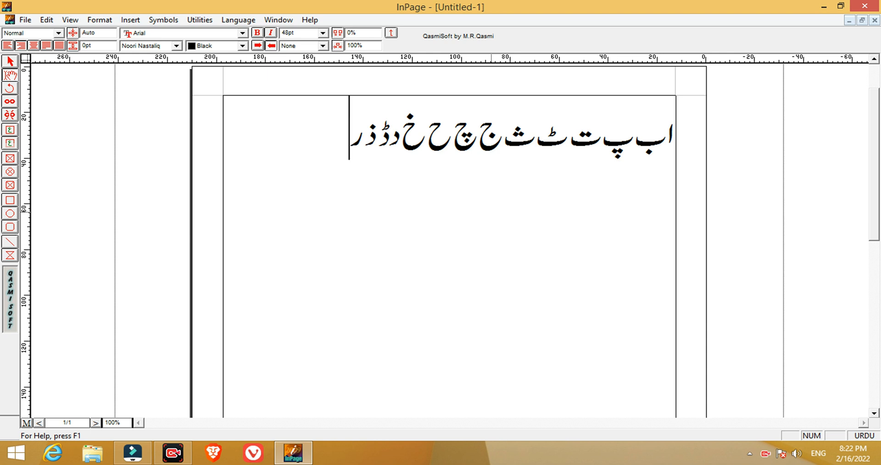
{"action": "type", "text": "ڑ"}
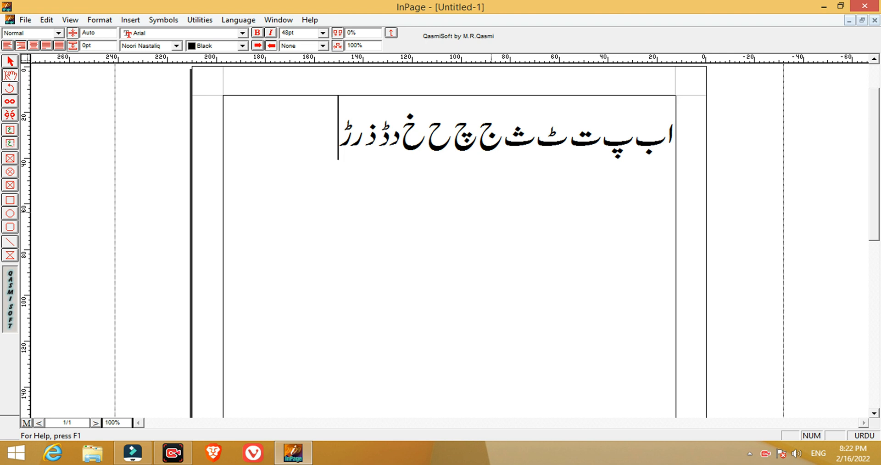
{"action": "type", "text": "ژ"}
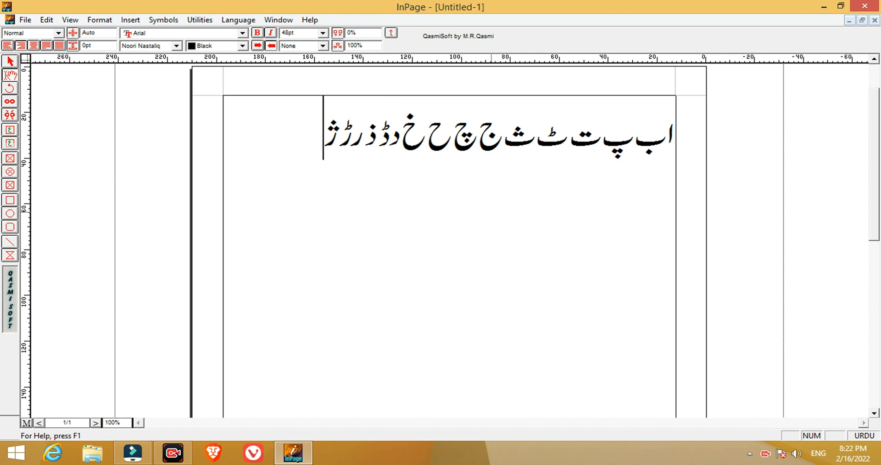
{"action": "type", "text": "ش"}
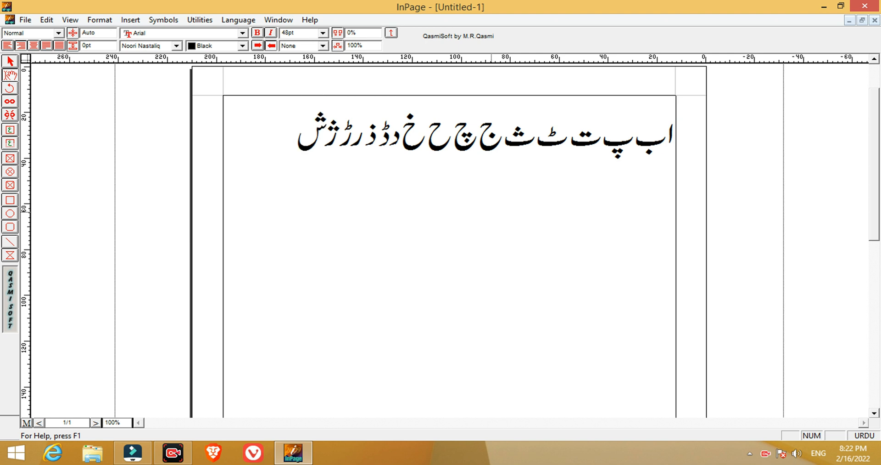
{"action": "key", "text": "BackSpace"}
{"action": "type", "text": "ذ"}
{"action": "key", "text": "BackSpace"}
{"action": "type", "text": "ز"}
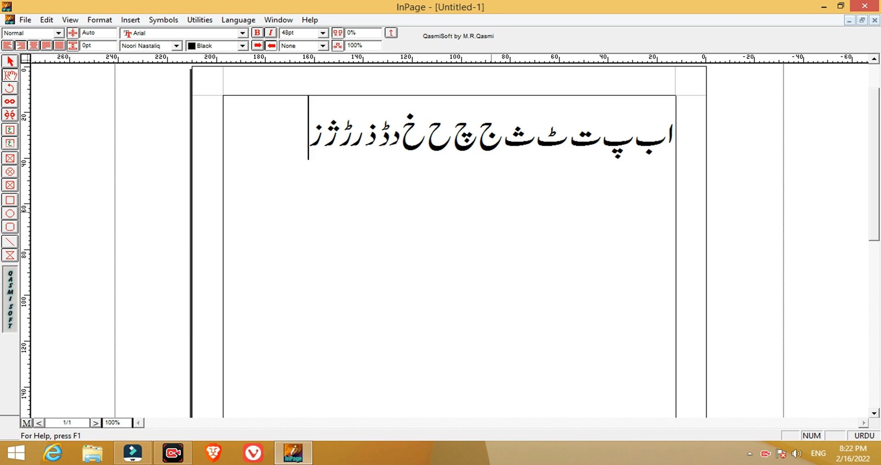
Add the letters س ش ص ض ط ظ after ز, continuing onto the second line.
{"action": "type", "text": "س"}
{"action": "type", "text": "ش"}
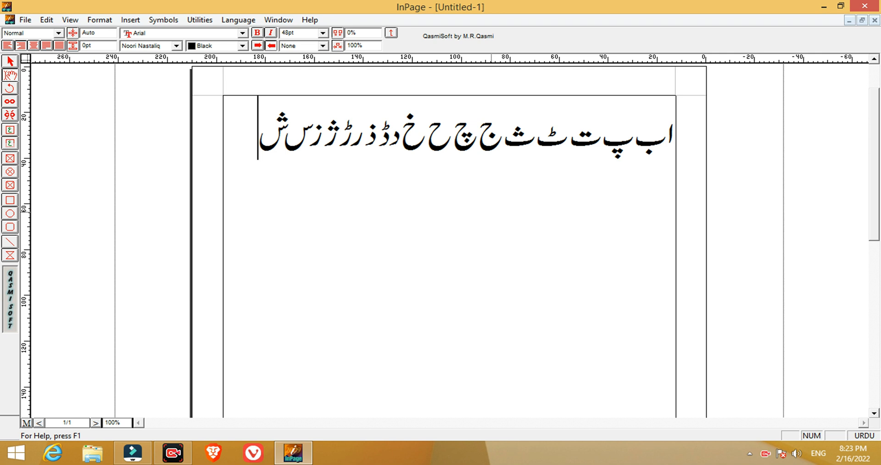
{"action": "type", "text": "ص"}
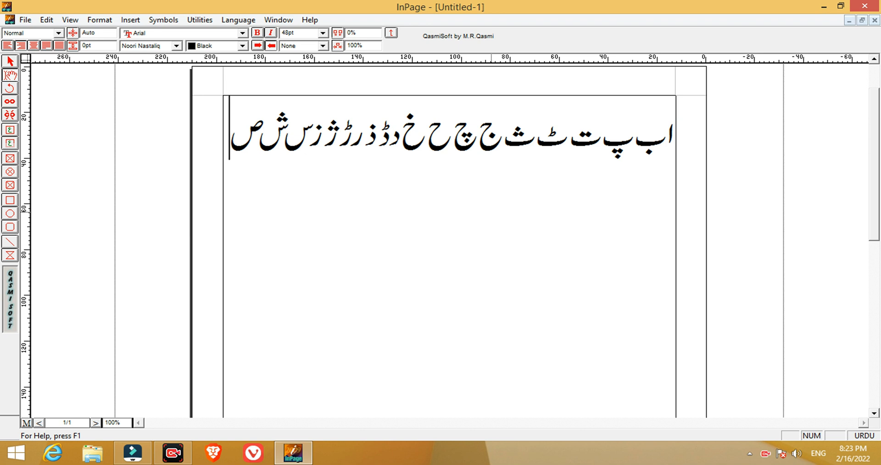
{"action": "type", "text": "ض"}
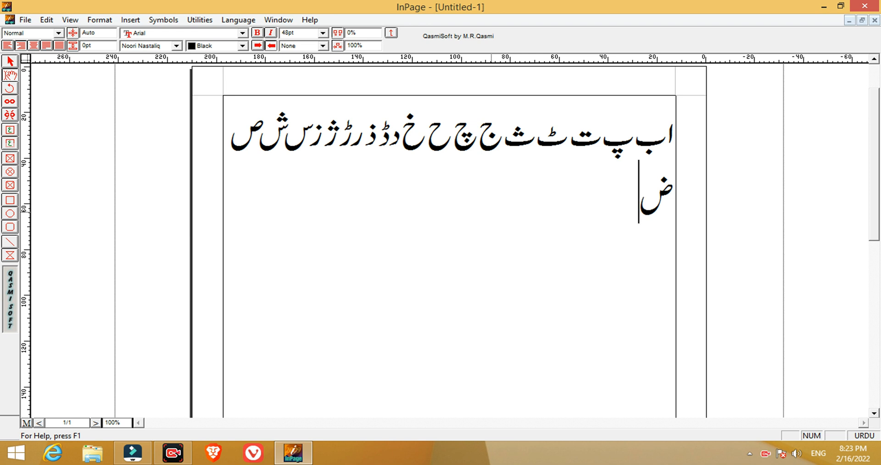
{"action": "type", "text": "ط"}
{"action": "type", "text": "ظ "}
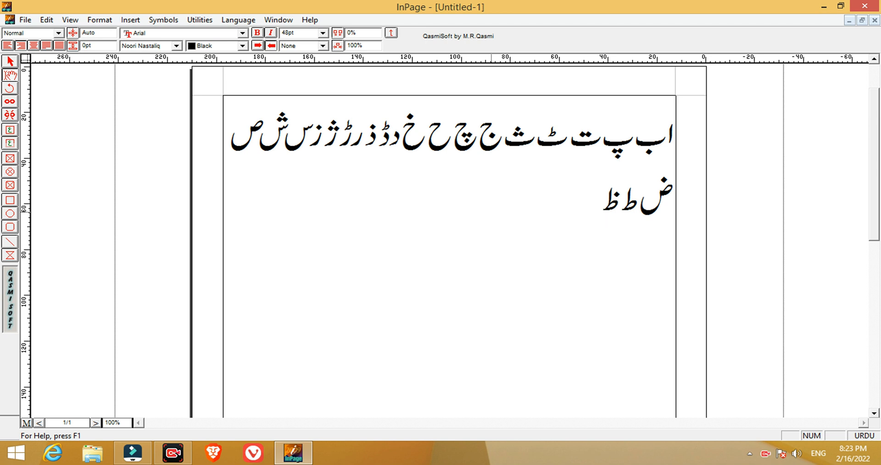
{"action": "type", "text": "ع"}
Add the letters ع غ ف ق after ظ on the second alphabet line, removing any mistyped letter.
{"action": "type", "text": "غ "}
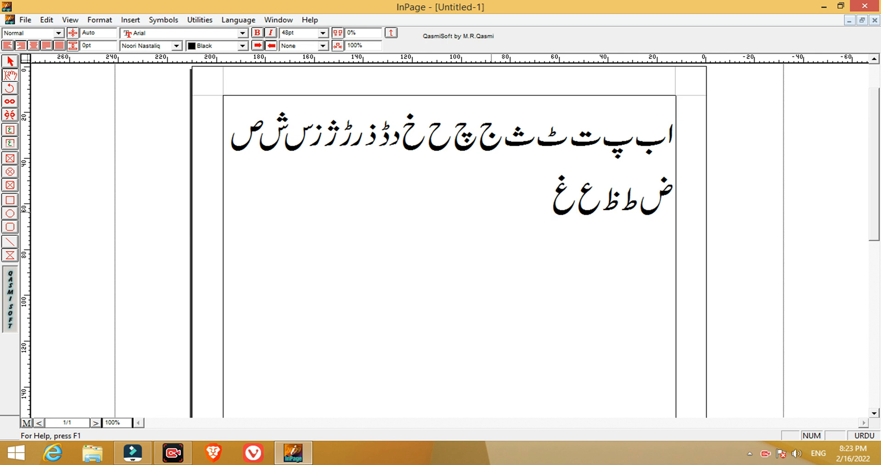
{"action": "type", "text": "گ"}
{"action": "key", "text": "BackSpace"}
{"action": "type", "text": "ف"}
{"action": "type", "text": "ق"}
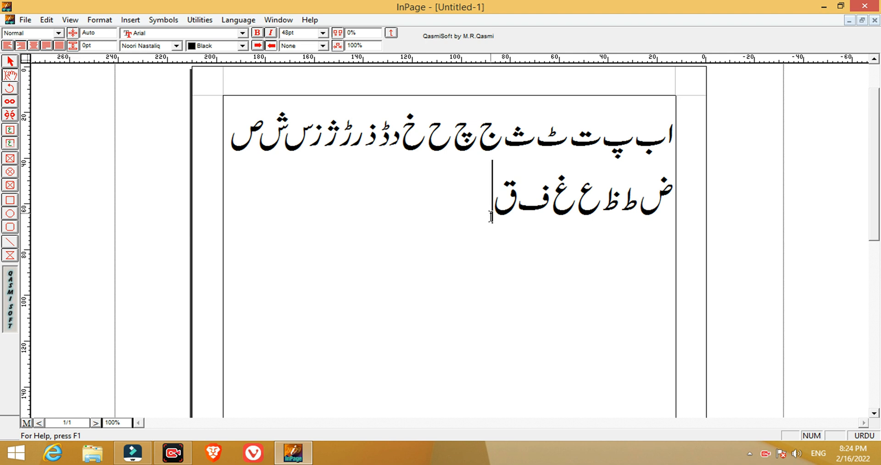
Add the letters ک ل م ن after ق on the second alphabet line.
{"action": "type", "text": "ک "}
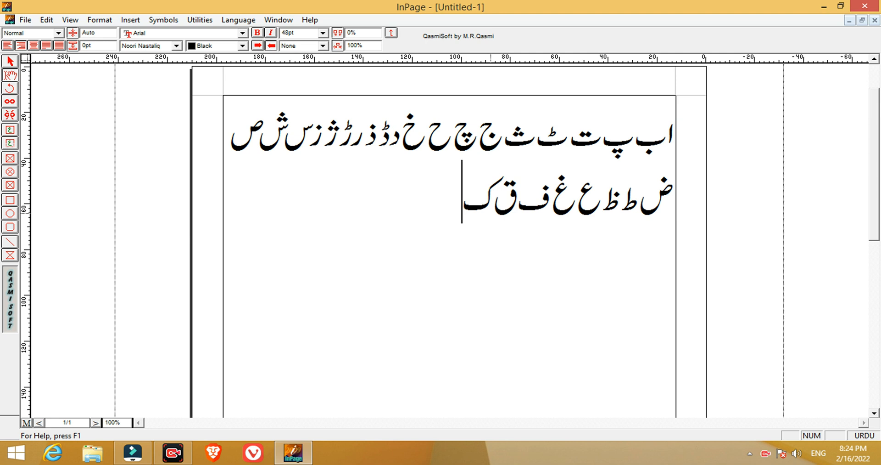
{"action": "type", "text": "ل "}
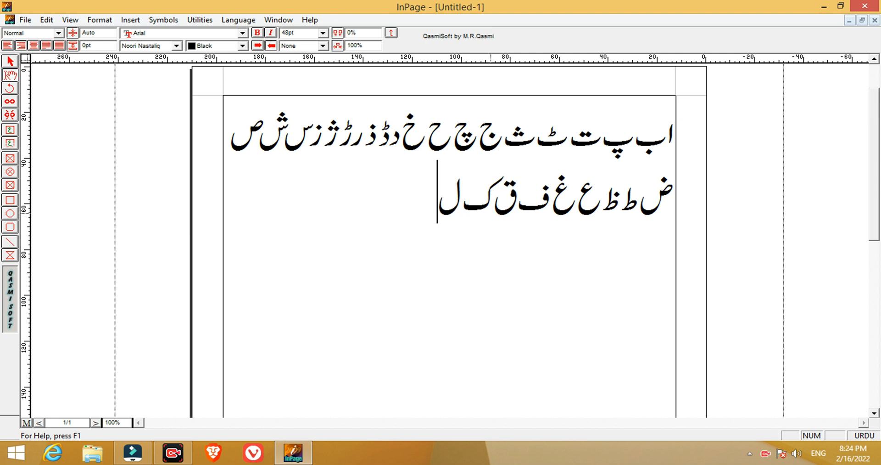
{"action": "type", "text": "م ن"}
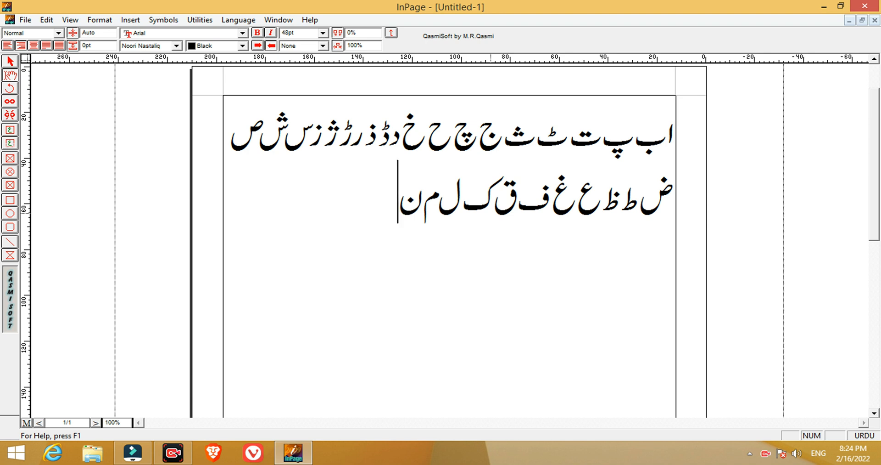
{"action": "type", "text": "گ"}
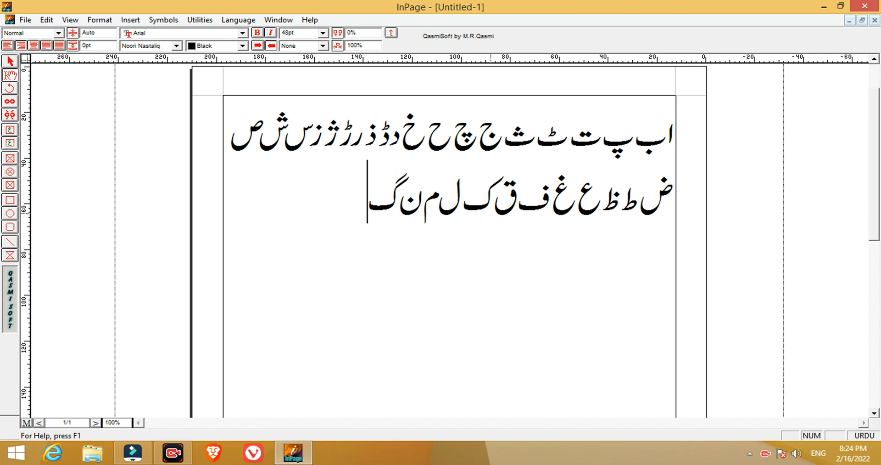
{"action": "type", "text": "ا"}
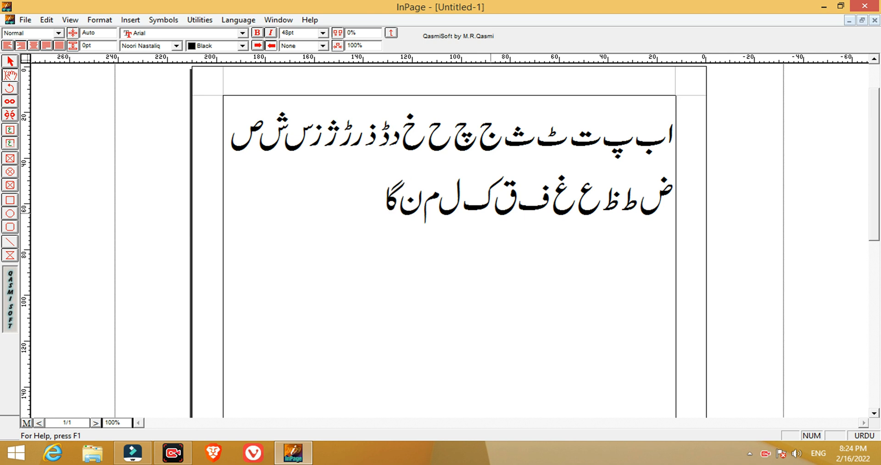
{"action": "type", "text": "ءﷺ"}
{"action": "key", "text": "BackSpace"}
{"action": "type", "text": "وں"}
{"action": "key", "text": "BackSpace"}
{"action": "key", "text": "BackSpace"}
{"action": "key", "text": "BackSpace"}
{"action": "key", "text": "BackSpace"}
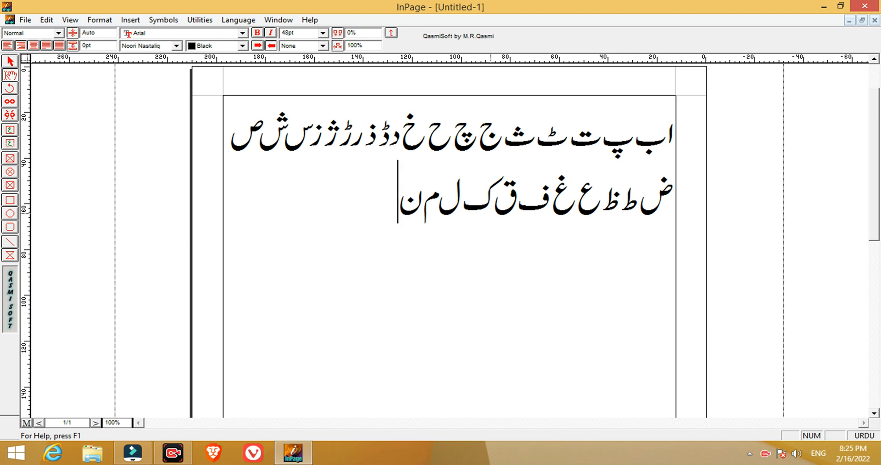
{"action": "type", "text": "و"}
Complete the alphabet with the letters و ہ ء ی ے after ن on the second line, removing any mistyped letter.
{"action": "type", "text": "ہ"}
{"action": "type", "text": "ھ"}
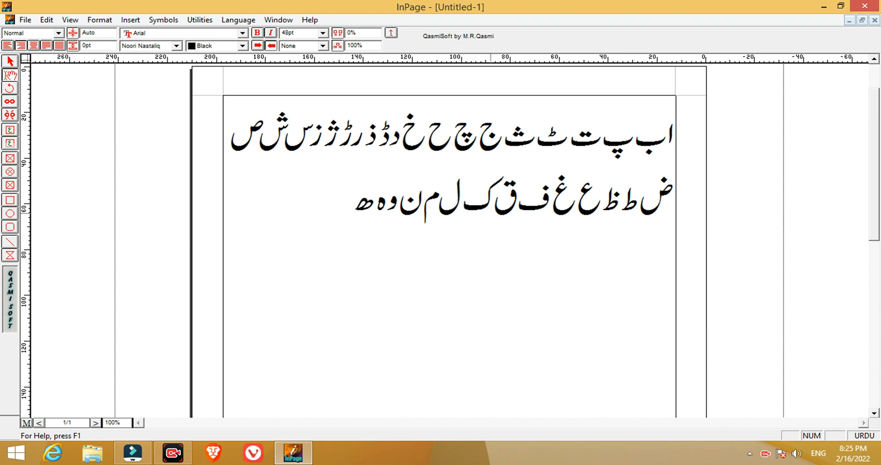
{"action": "key", "text": "BackSpace"}
{"action": "type", "text": "ء"}
{"action": "type", "text": "ی ے"}
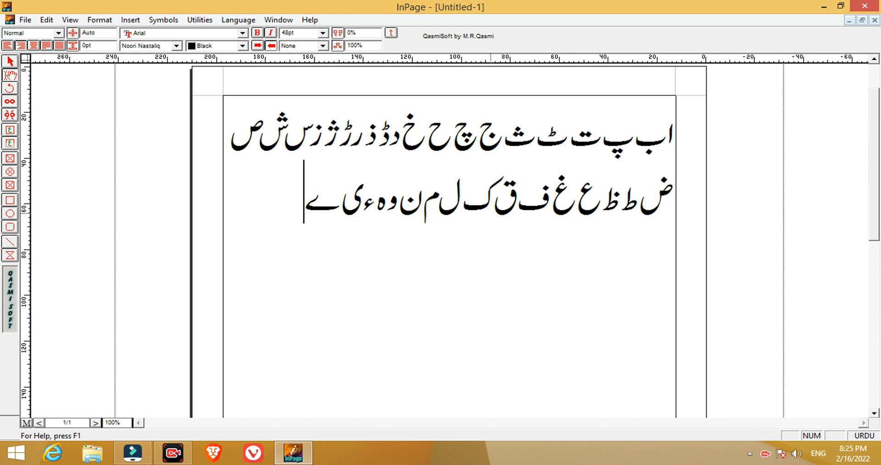